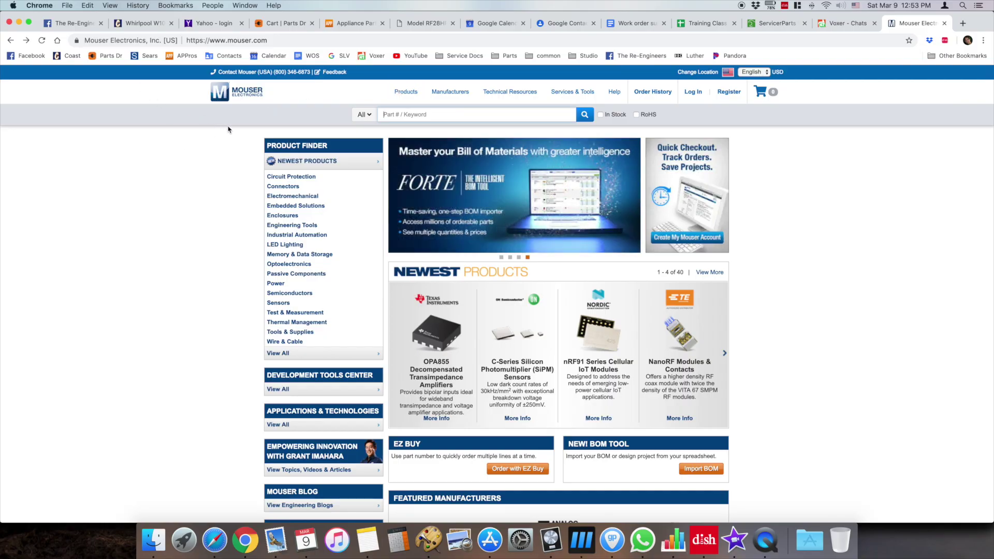
- Search Mouser for 'Capacitors' and open the Aluminum Electrolytic Capacitors category
left_click(510, 113)
type("Capacito")
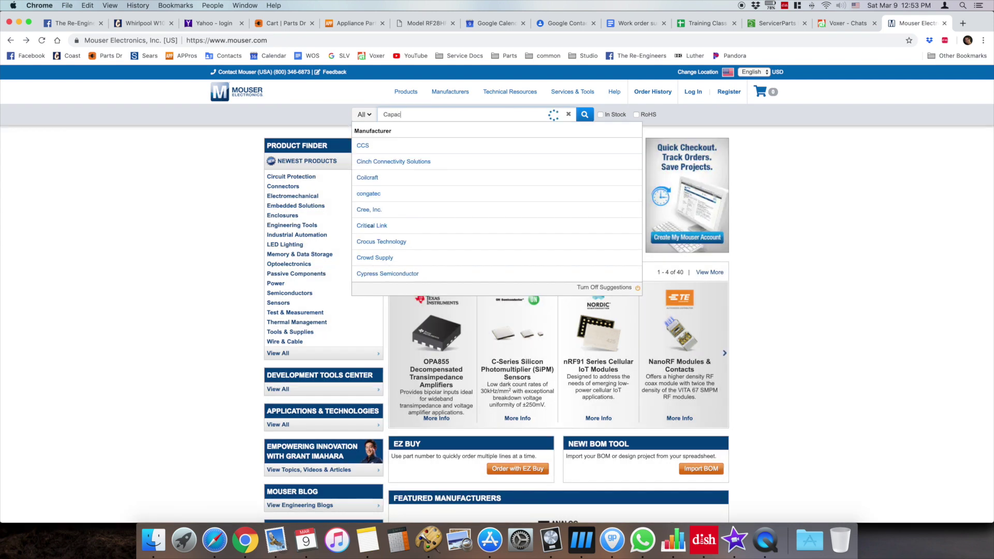
type("rs")
key("Return")
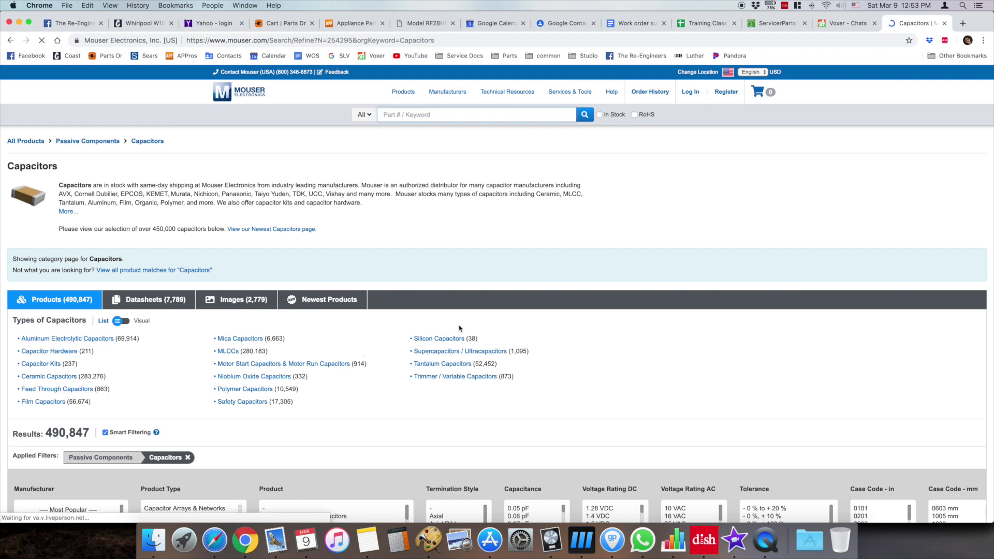
left_click(91, 341)
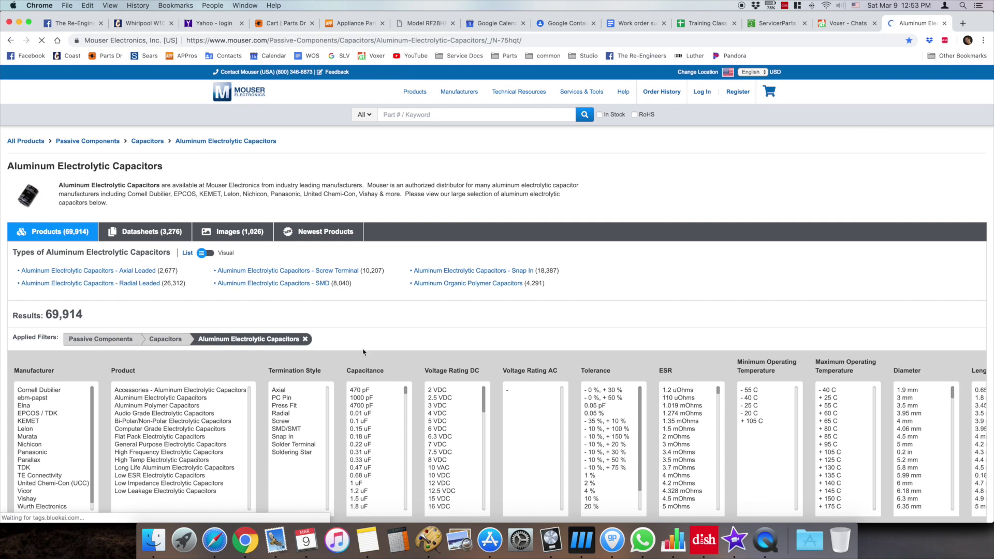
- Choose Nichicon in the Manufacturer filter list
scroll(364, 352, "down", 2)
scroll(364, 352, "down", 2)
scroll(364, 332, "down", 4)
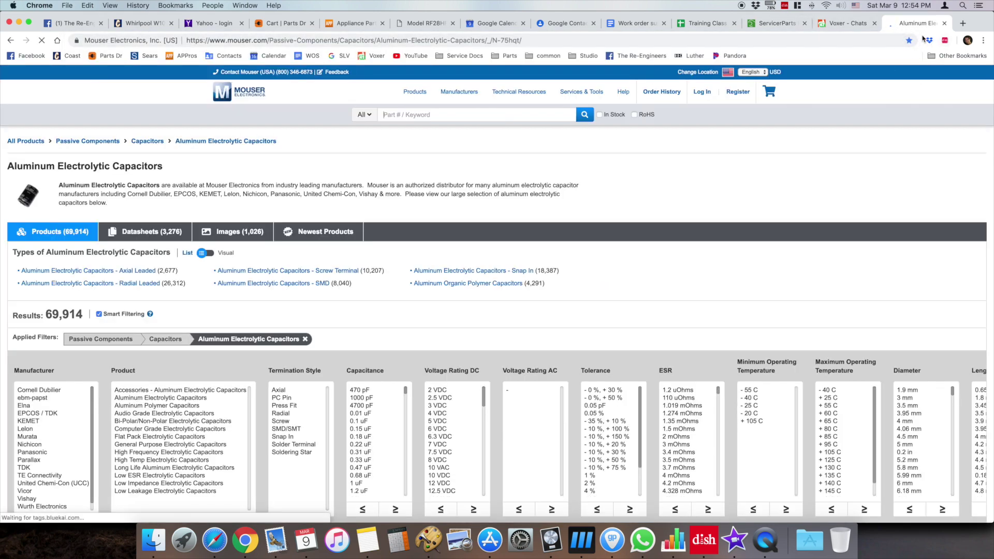
scroll(552, 225, "down", 5)
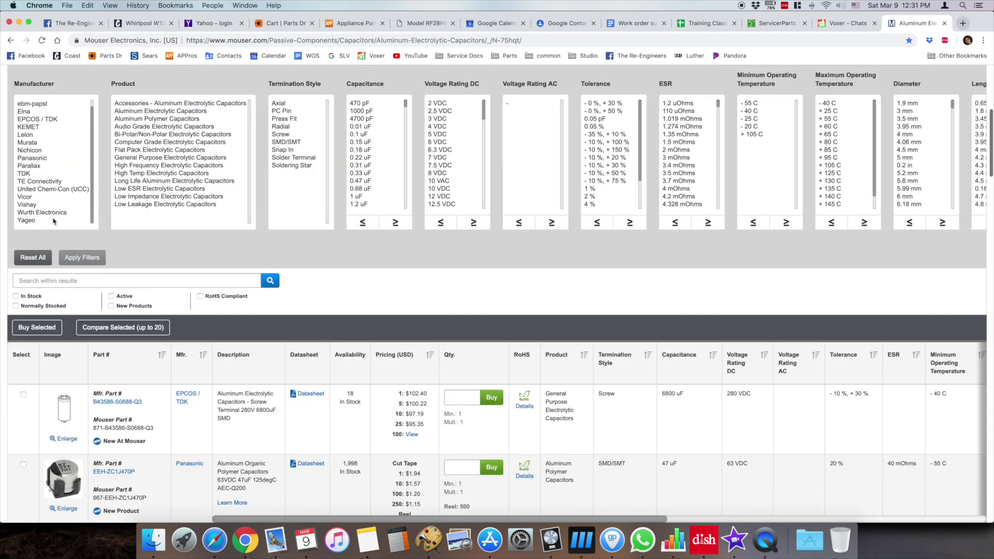
scroll(47, 161, "down", 1)
left_click(39, 154)
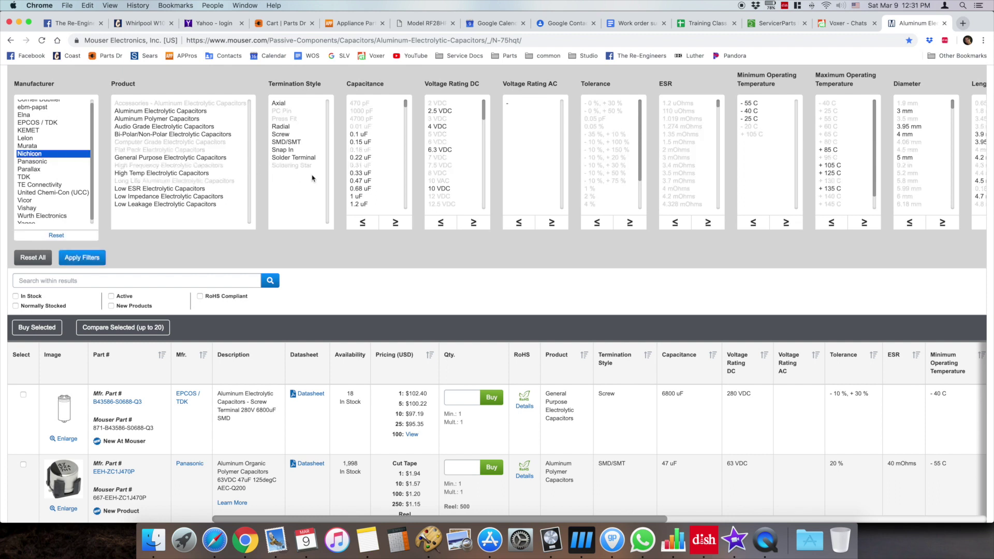
- Choose 10 uF in the Capacitance filter list
scroll(384, 168, "down", 5)
scroll(383, 167, "down", 5)
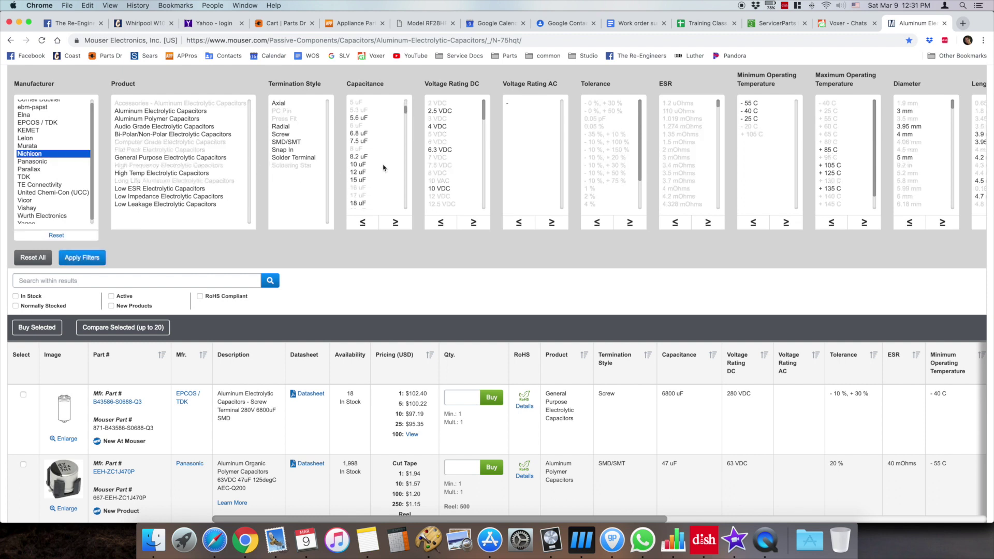
scroll(384, 167, "up", 3)
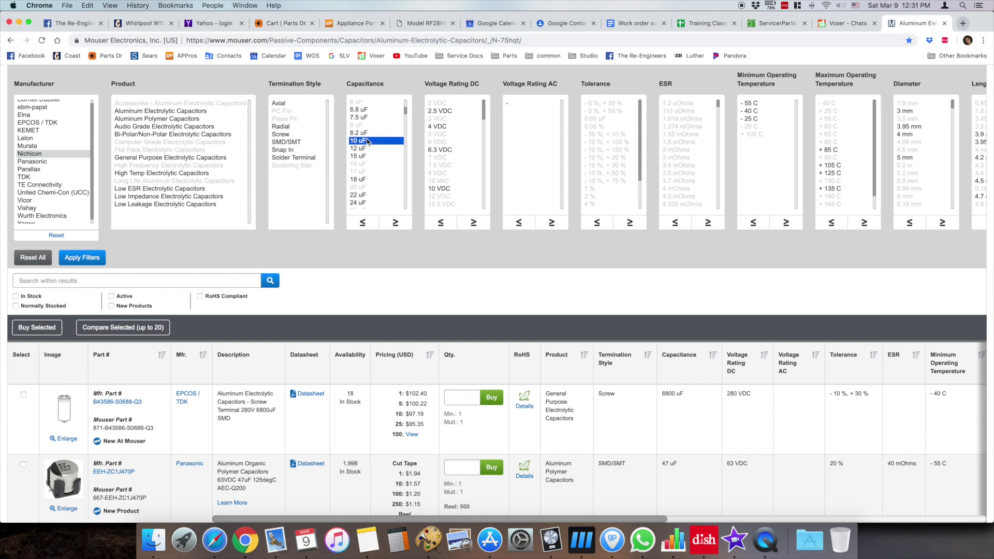
left_click(374, 138)
- Select 50 VDC as the Voltage Rating DC filter
scroll(471, 167, "down", 3)
scroll(472, 167, "down", 4)
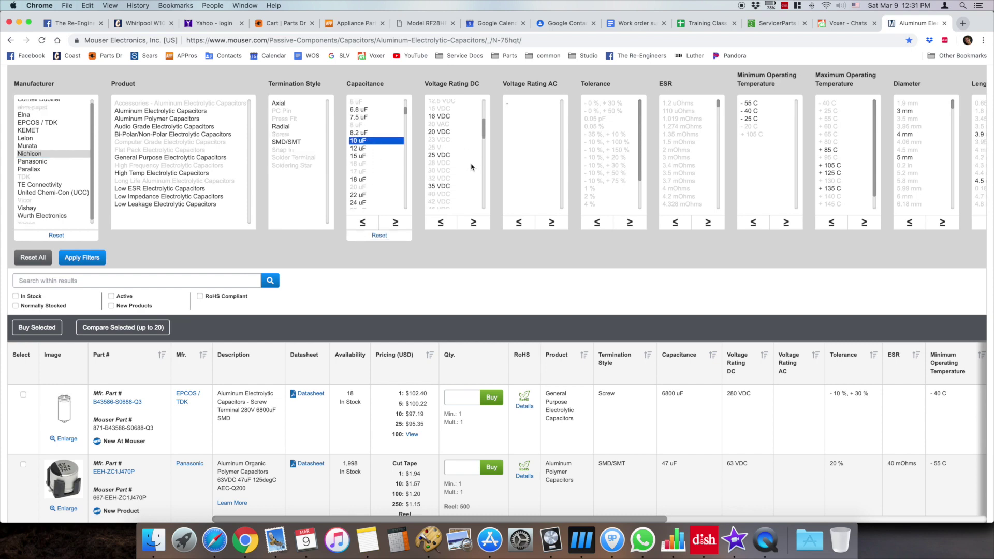
left_click(441, 178)
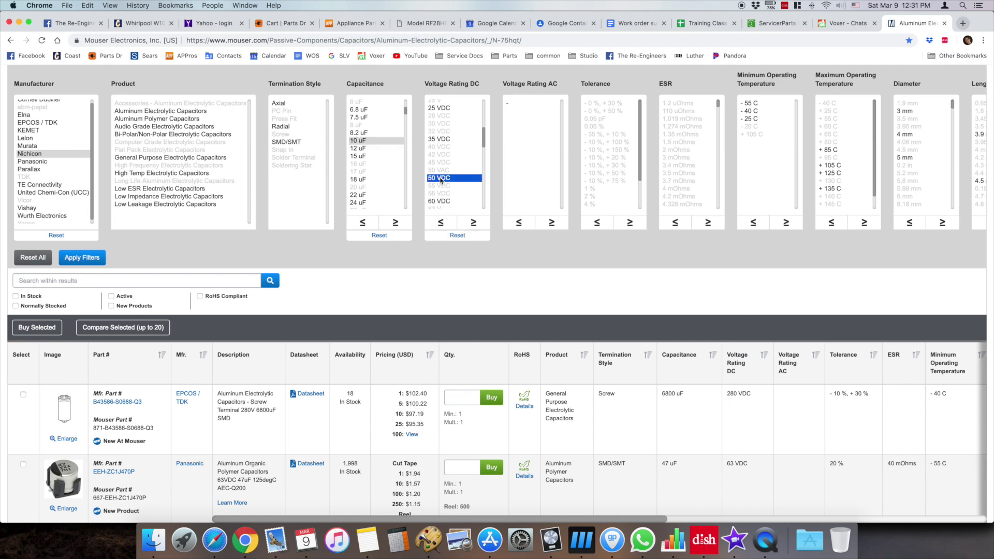
left_click(458, 236)
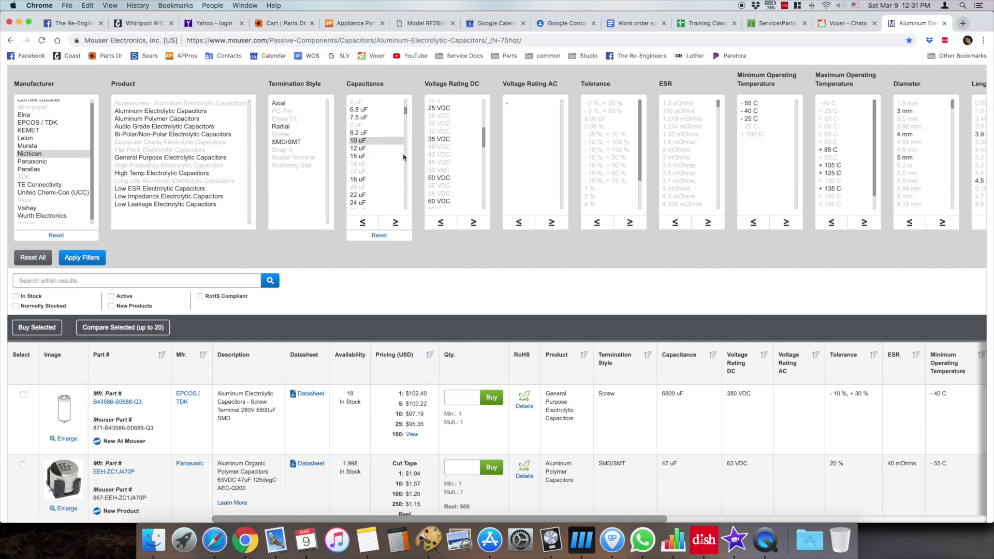
left_click(441, 178)
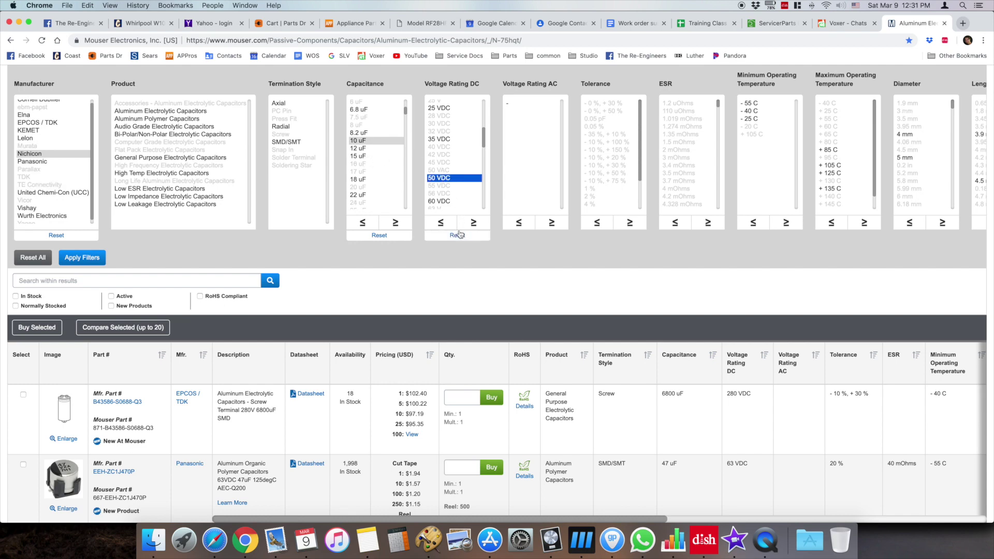
- Add +105 C maximum temperature and 10000 Hour life, then apply to reach ULD1H100MDD1TD
scroll(651, 171, "right", 10)
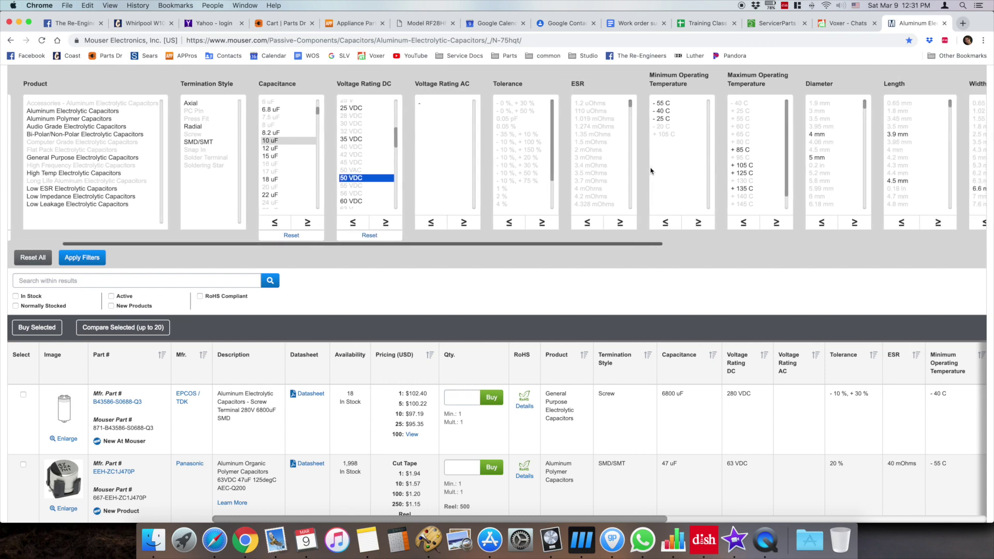
left_click(536, 165)
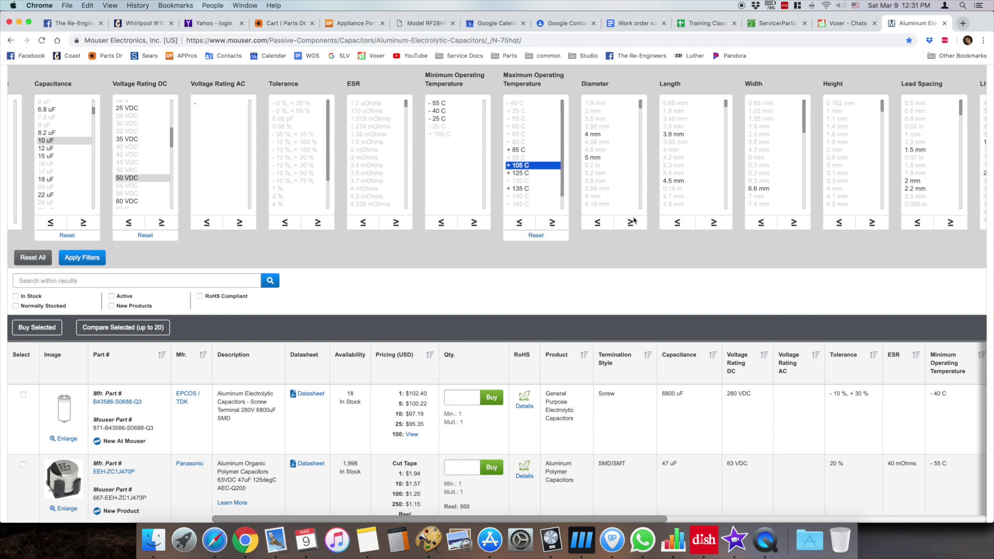
scroll(689, 181, "right", 10)
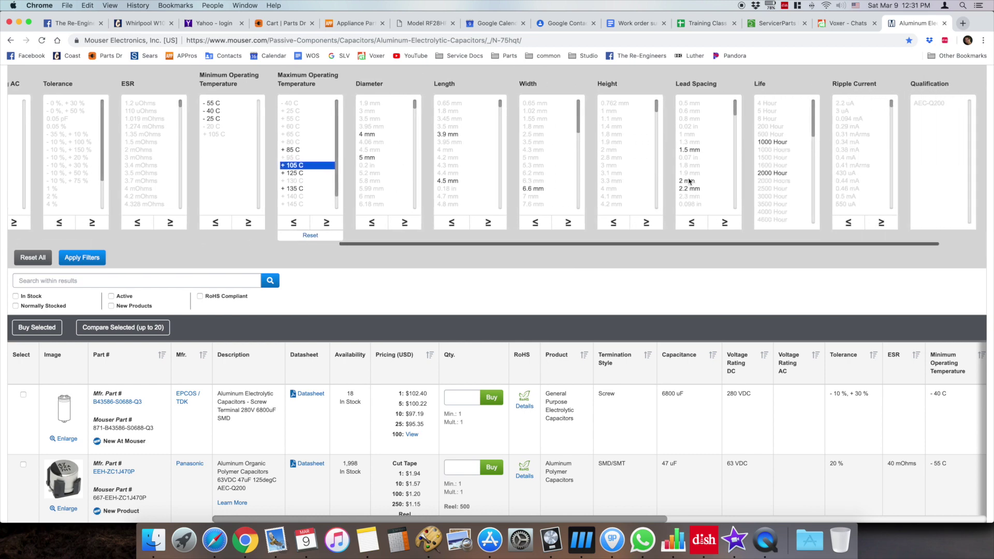
scroll(689, 181, "right", 2)
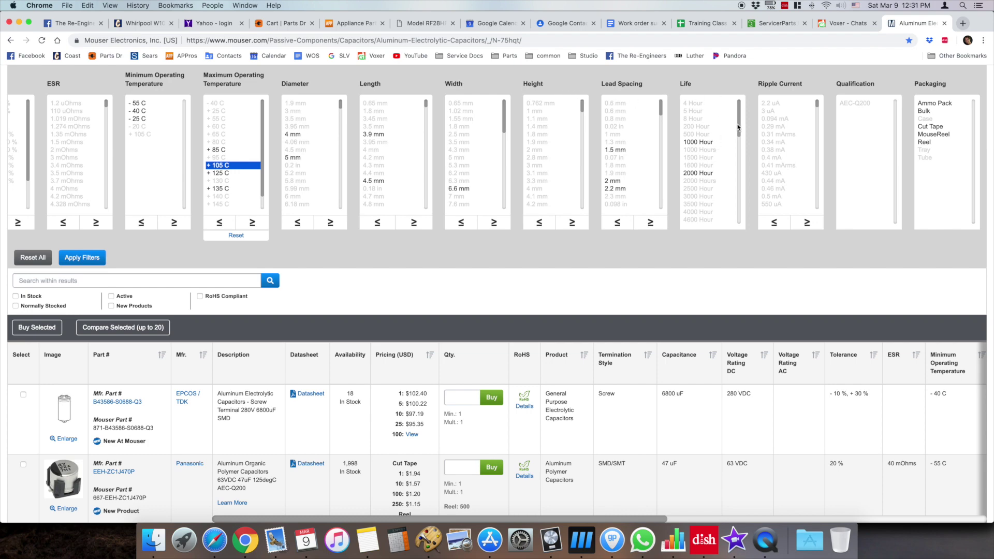
left_click_drag(738, 127, 739, 162)
left_click(709, 173)
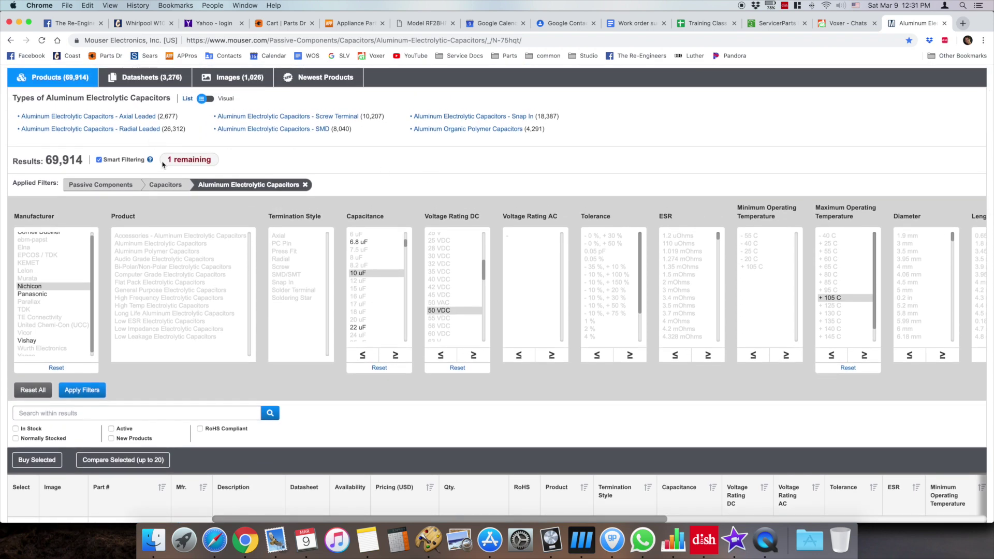
left_click(91, 393)
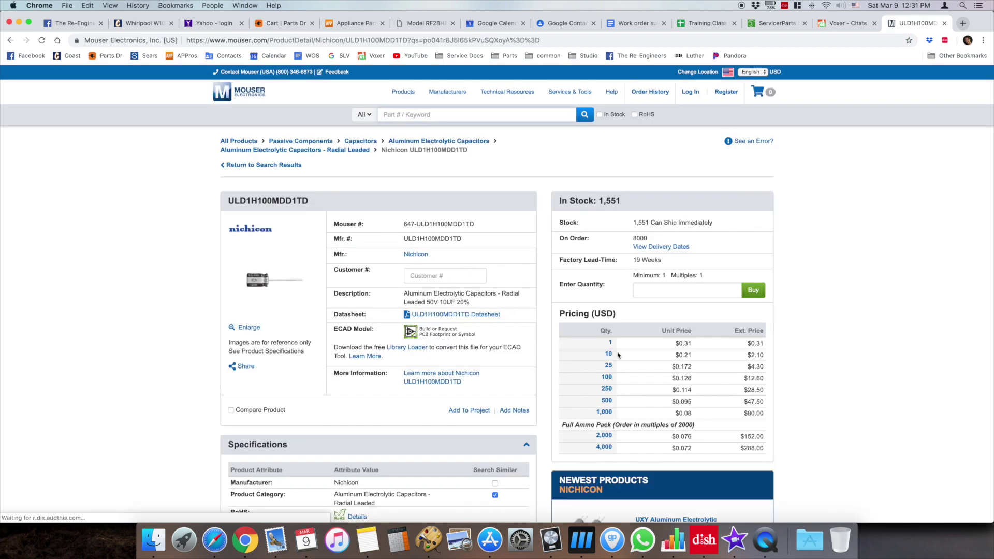
- Check the $0.31 single-unit price and enter an order quantity of 20
left_click_drag(677, 343, 697, 346)
left_click(697, 346)
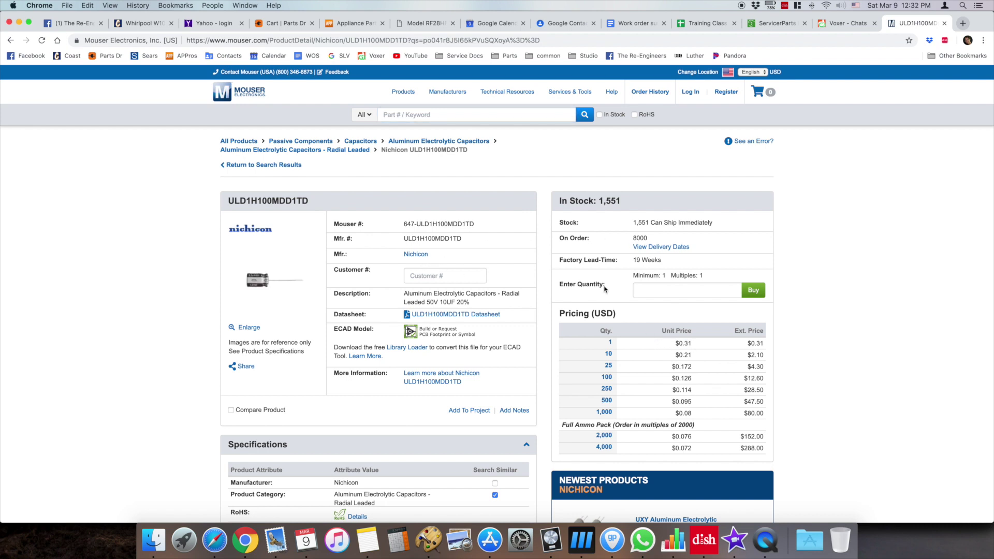
left_click(685, 291)
type("20")
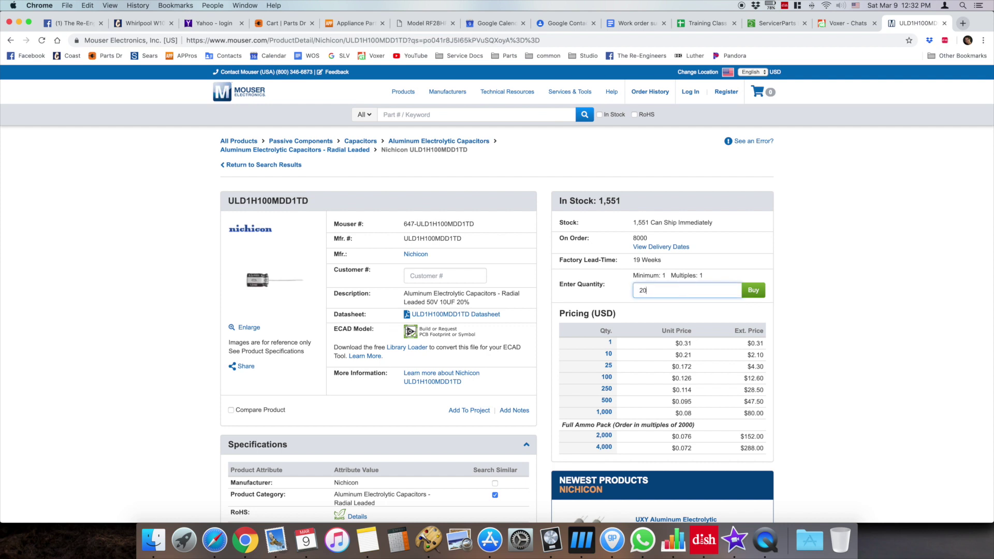
- Confirm the $4.20 extended price and the 10-piece unit price
left_click_drag(667, 315, 635, 315)
left_click(668, 317)
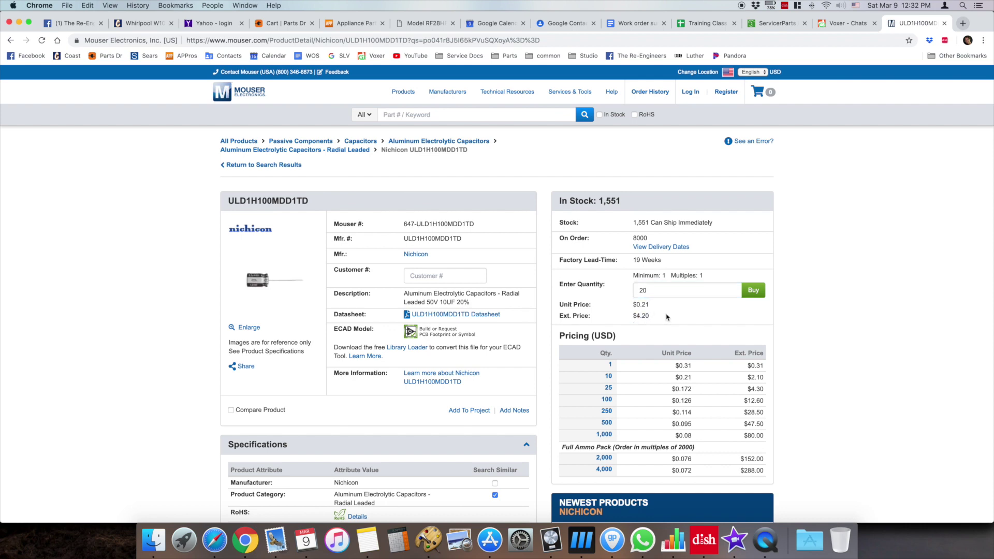
left_click_drag(675, 380, 689, 377)
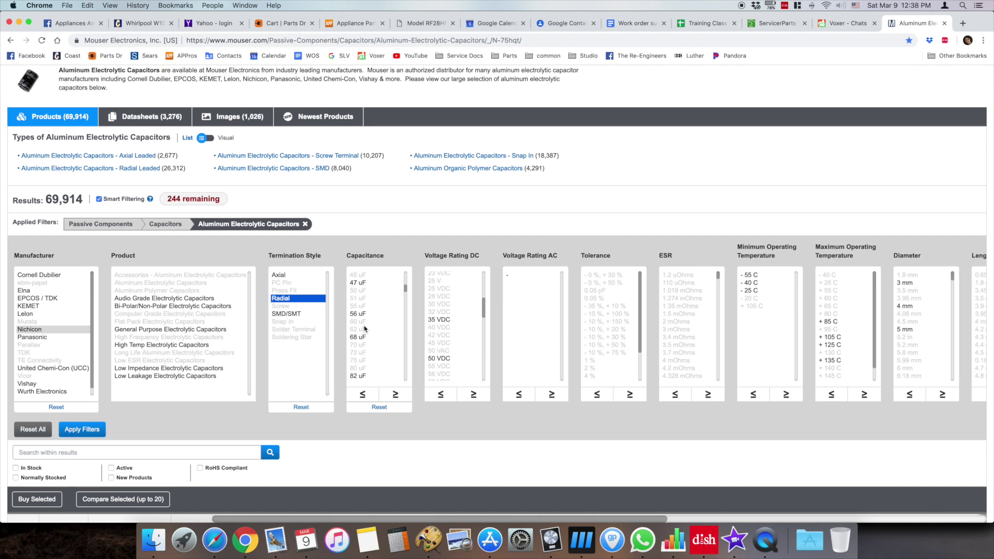
- Filter for 470 uF, 25 VDC and +105 C, then apply to get 45 matches
scroll(365, 329, "down", 3)
scroll(365, 329, "down", 5)
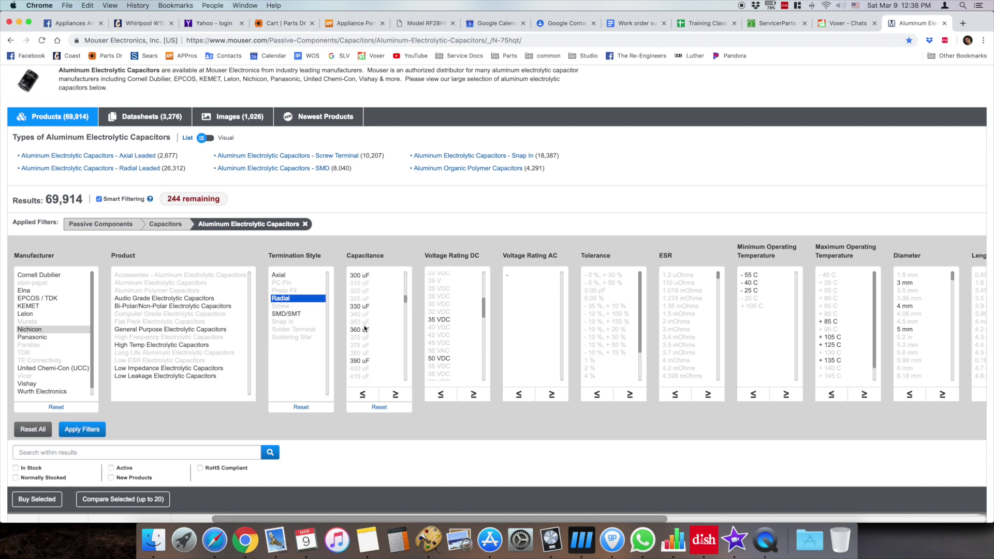
scroll(365, 328, "down", 3)
left_click(365, 327)
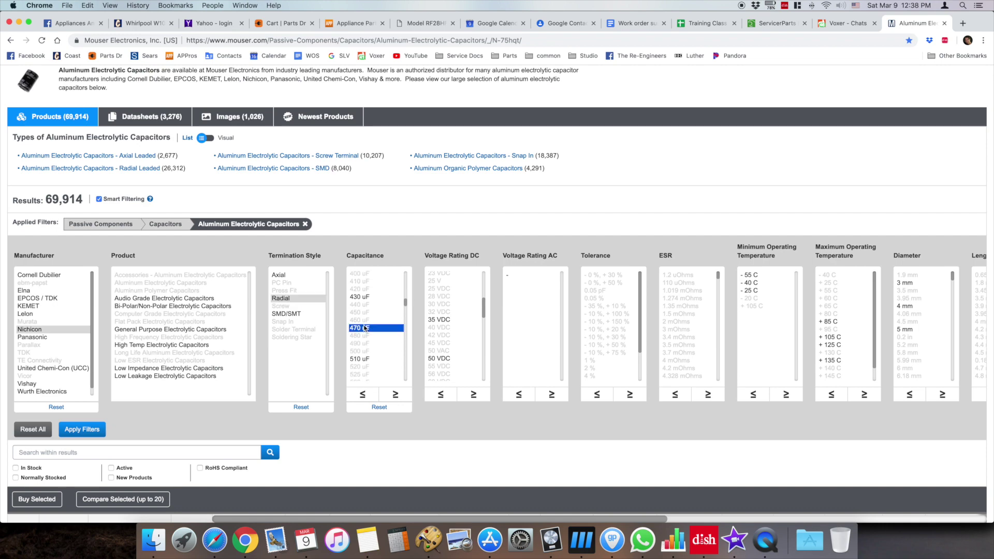
scroll(448, 319, "up", 3)
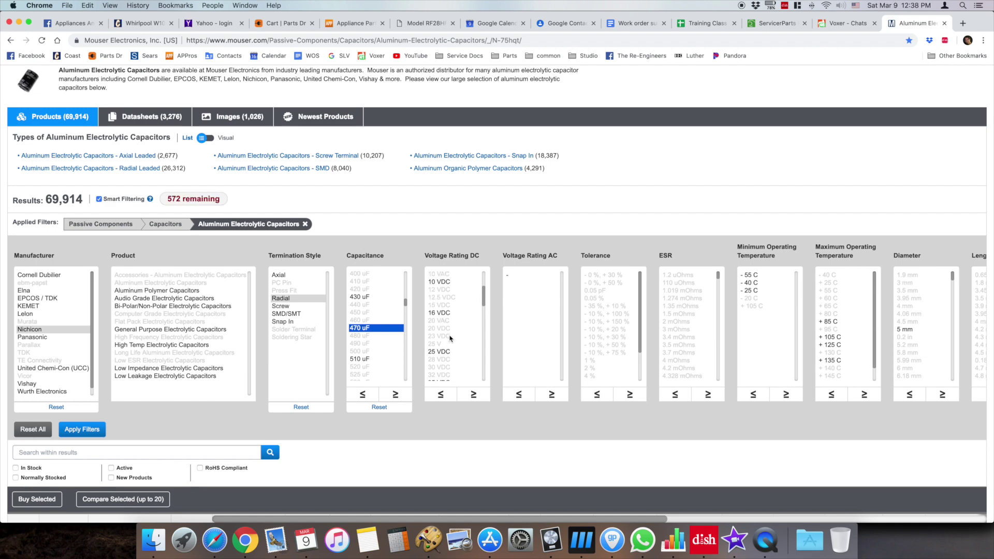
left_click(439, 352)
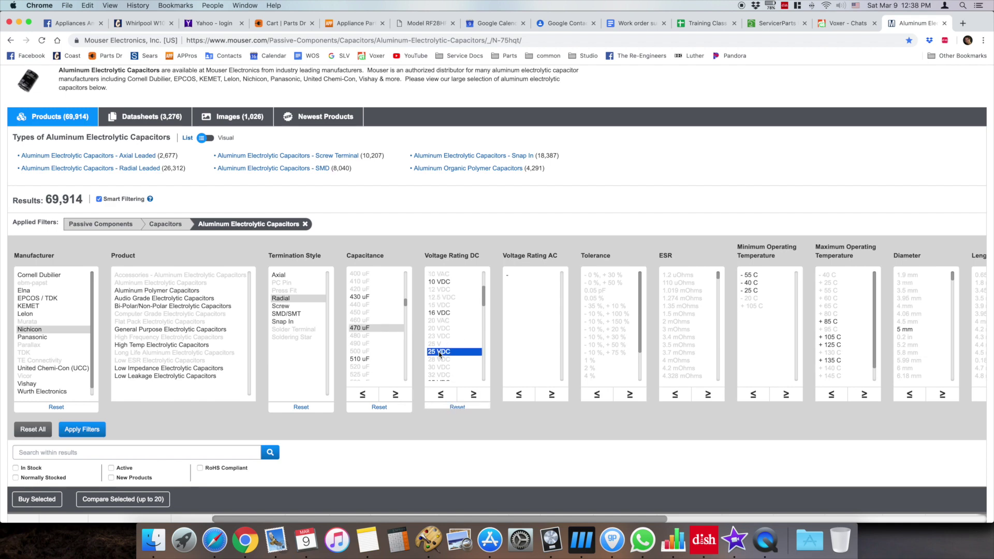
left_click(836, 339)
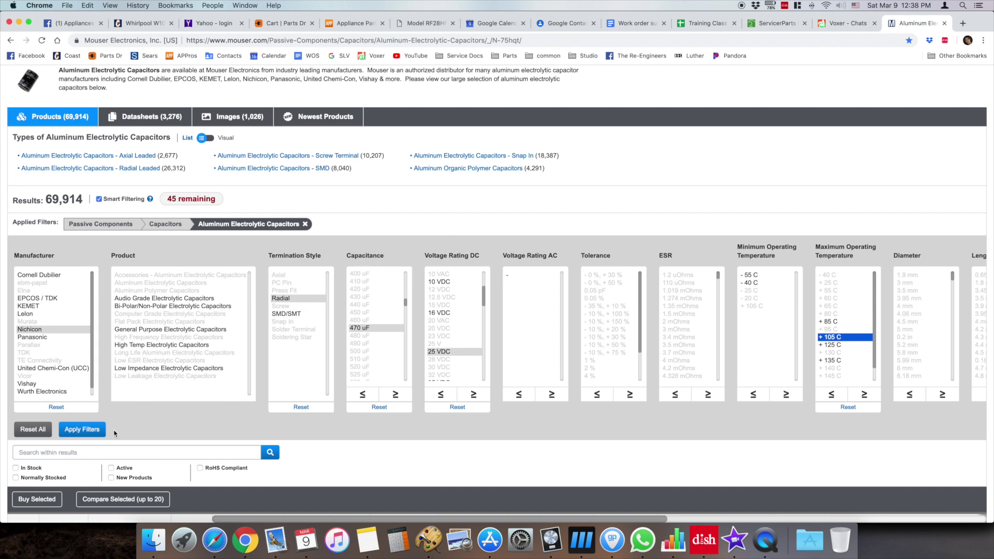
left_click(81, 430)
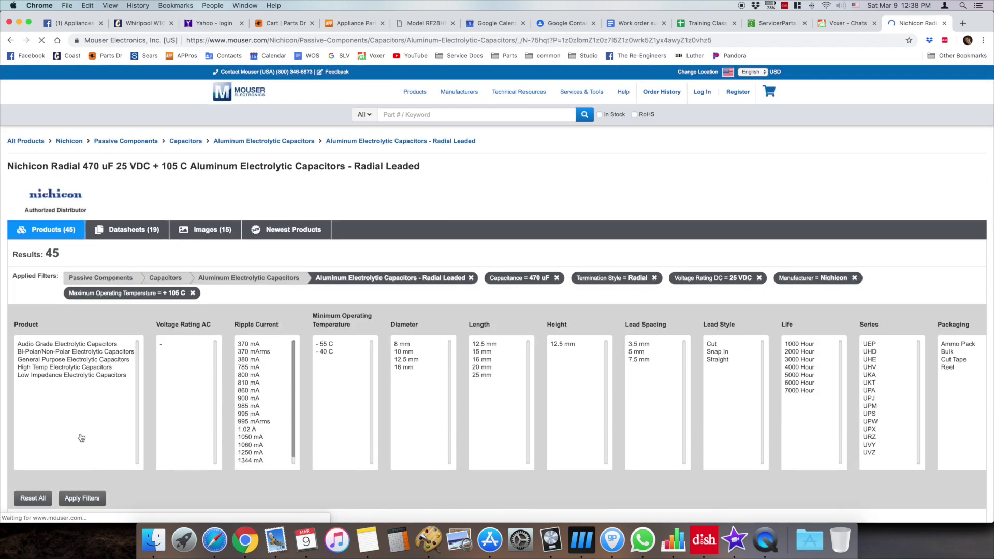
- Scroll through the 45 results, including the Life and Series columns, to compare specs
scroll(82, 437, "down", 5)
scroll(81, 438, "down", 5)
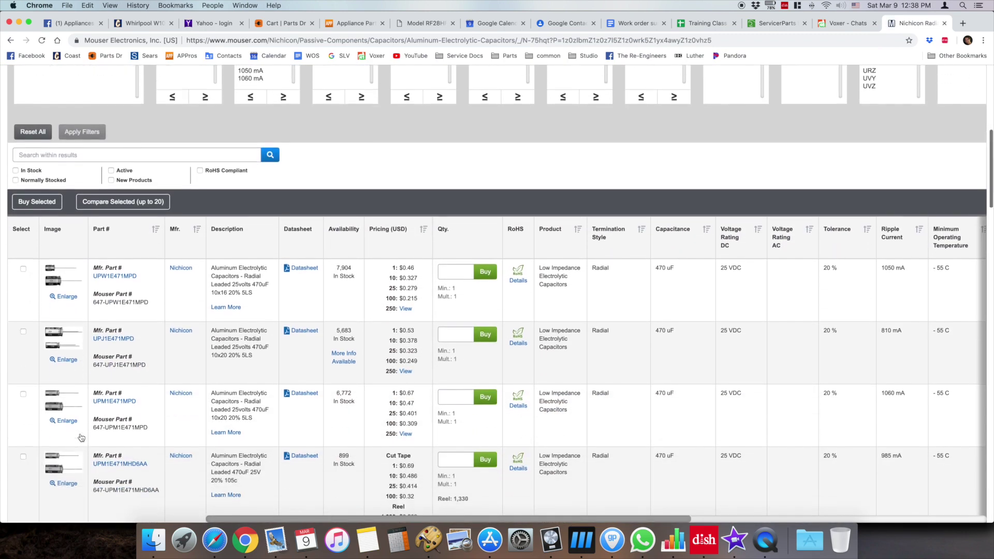
scroll(81, 438, "down", 5)
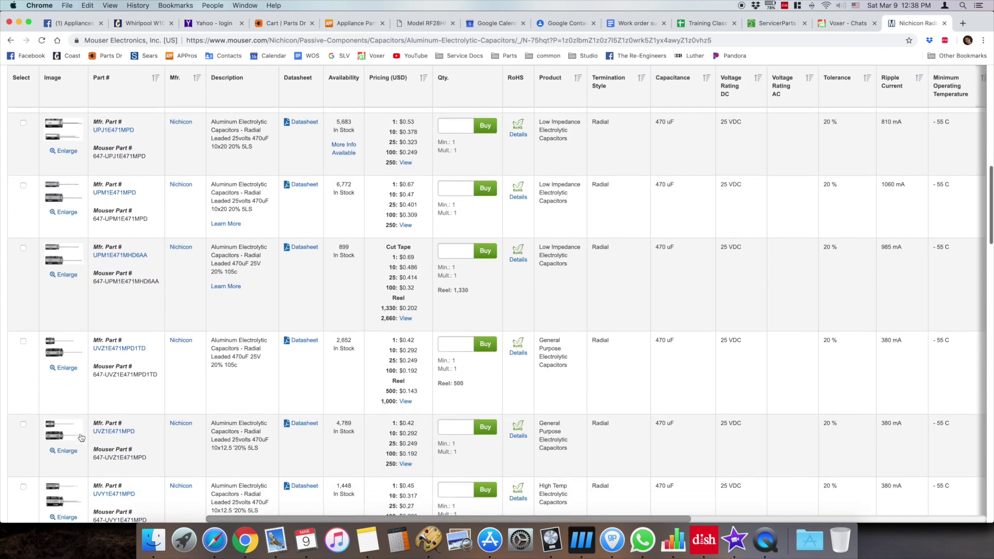
scroll(82, 437, "down", 4)
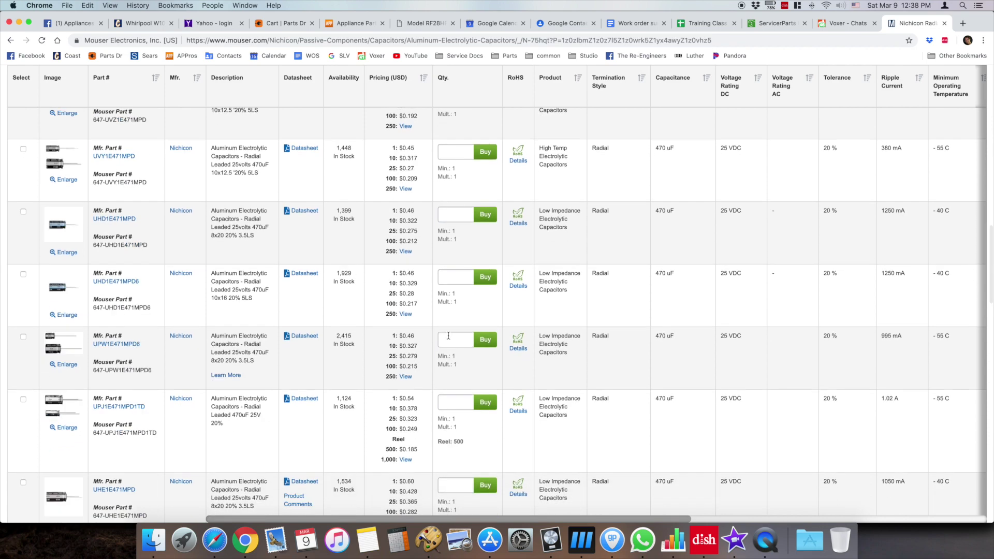
scroll(449, 339, "right", 10)
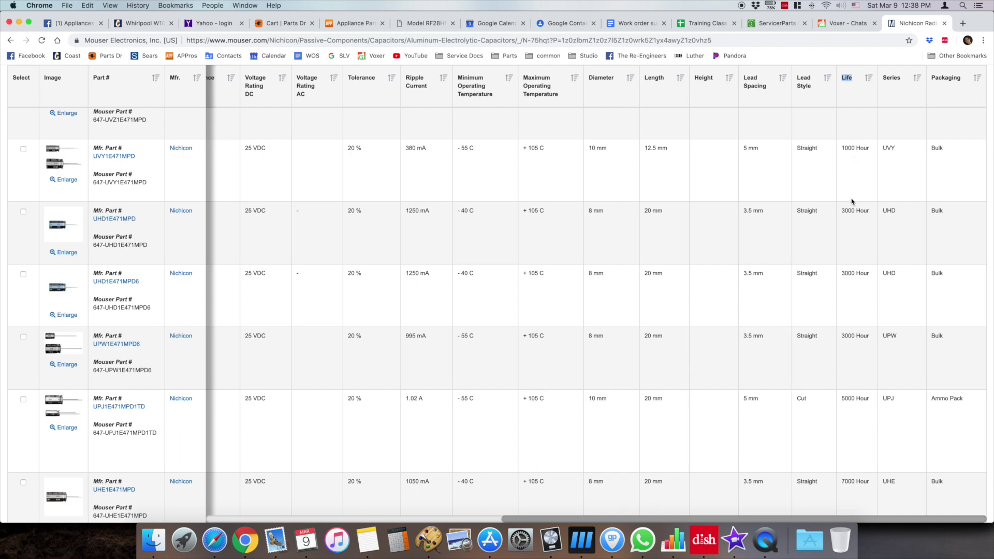
scroll(848, 369, "down", 1)
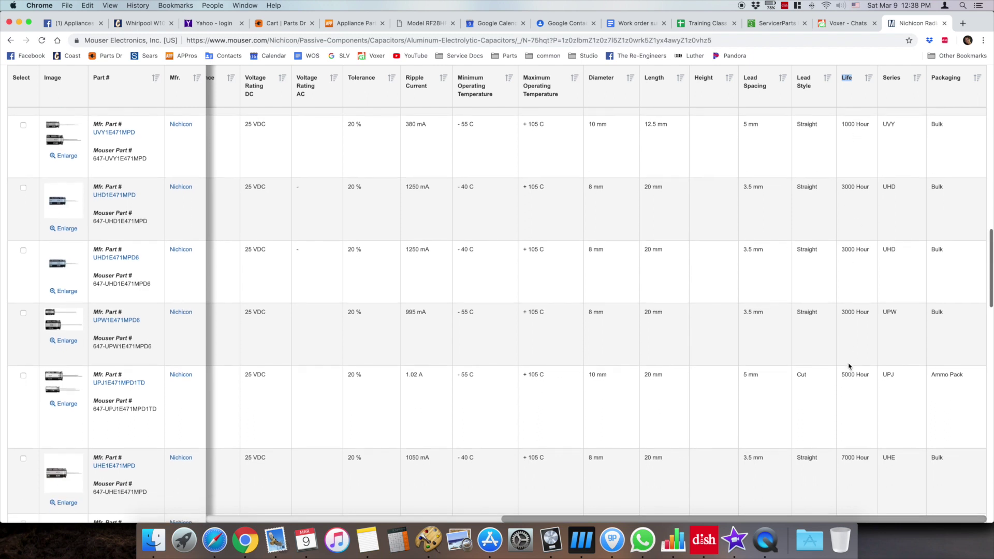
scroll(848, 384, "down", 3)
scroll(848, 390, "down", 4)
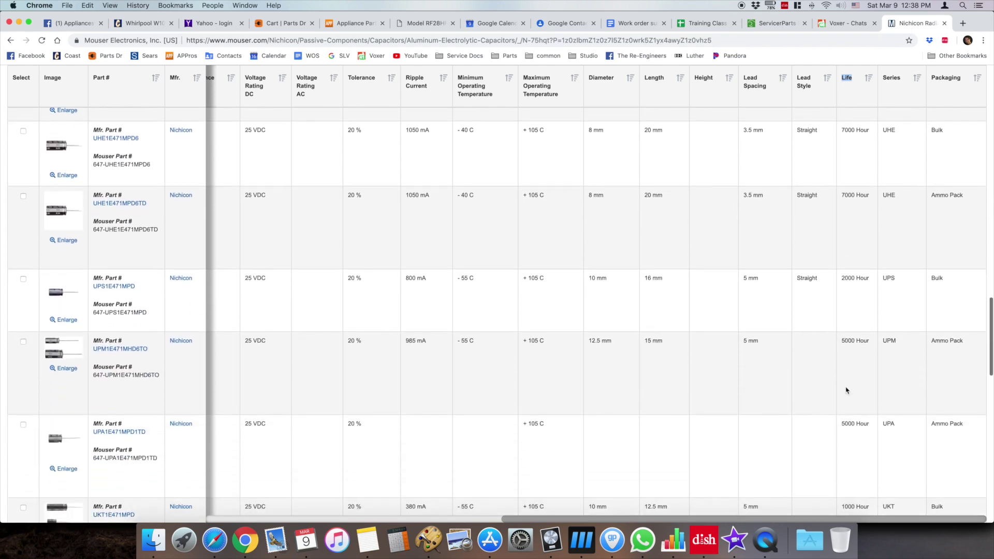
scroll(847, 390, "up", 2)
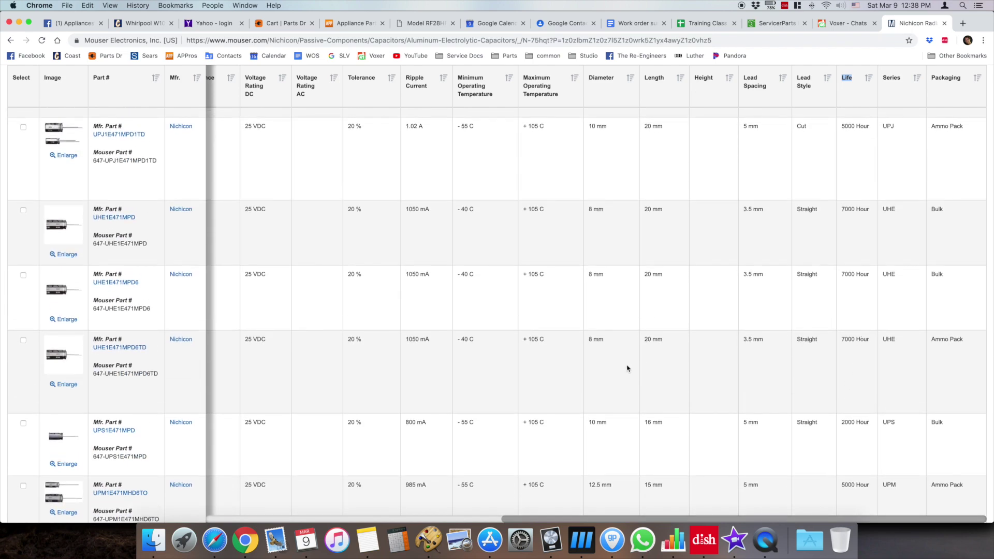
scroll(628, 368, "left", 10)
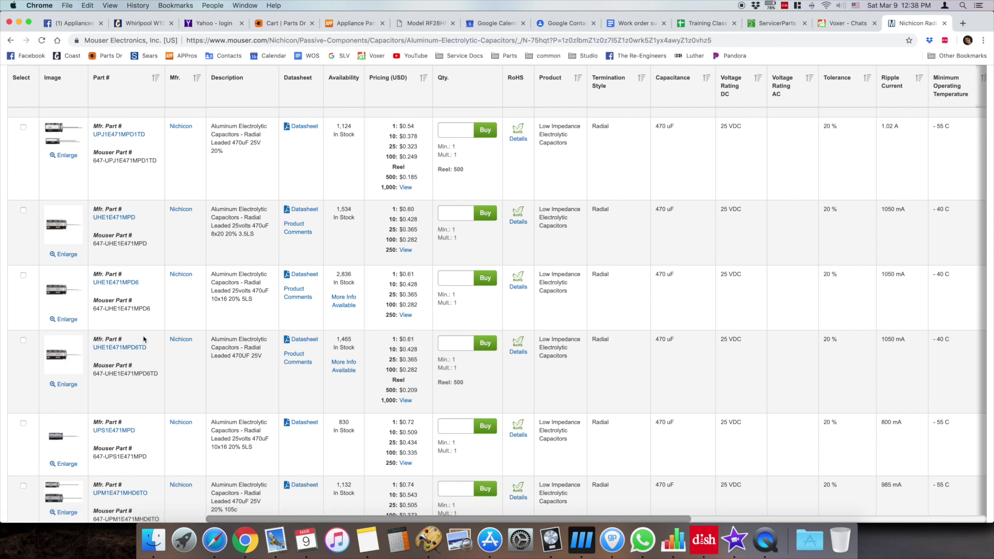
- Open the UHE1E471MPD6TD product page and check its 7000 Hour life rating
left_click(122, 347)
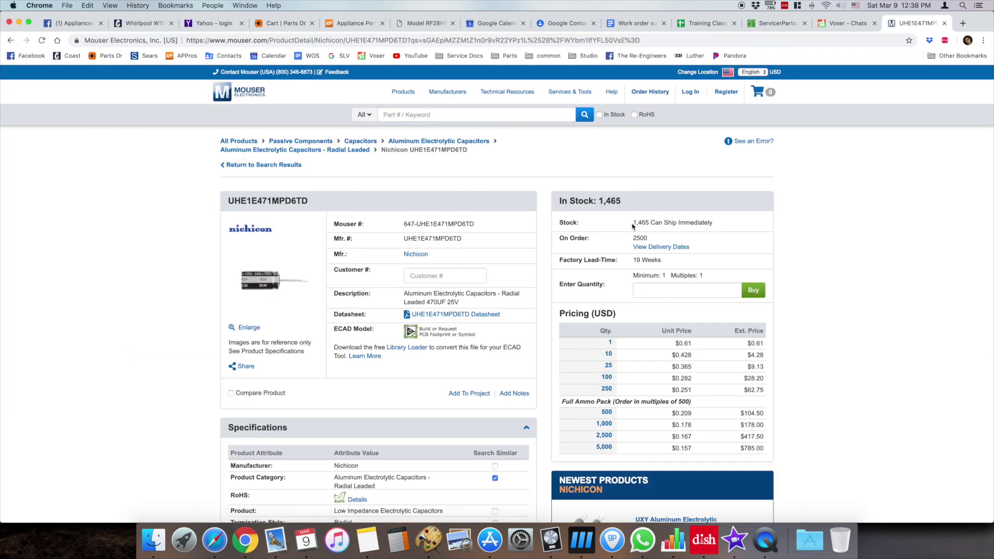
scroll(475, 393, "down", 5)
scroll(476, 393, "down", 2)
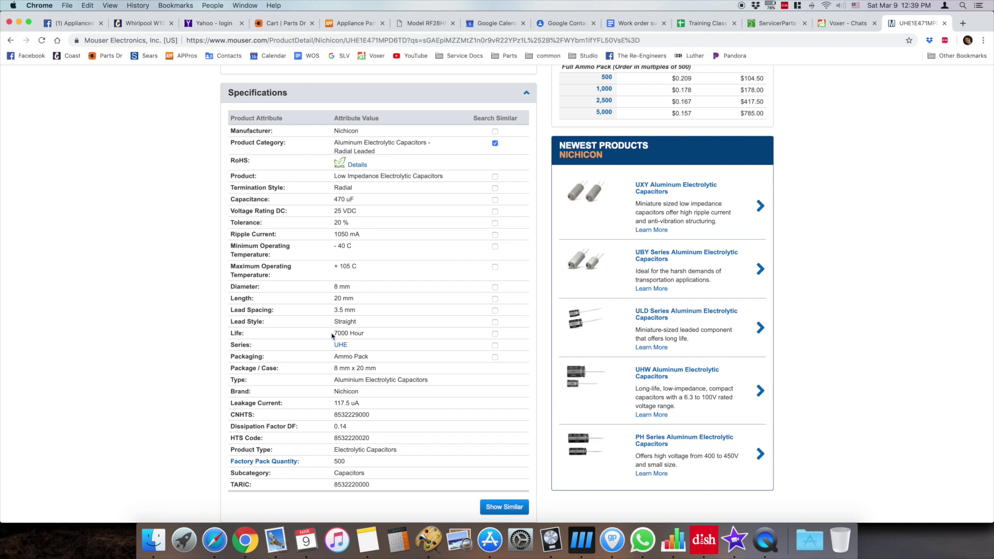
left_click_drag(332, 336, 365, 335)
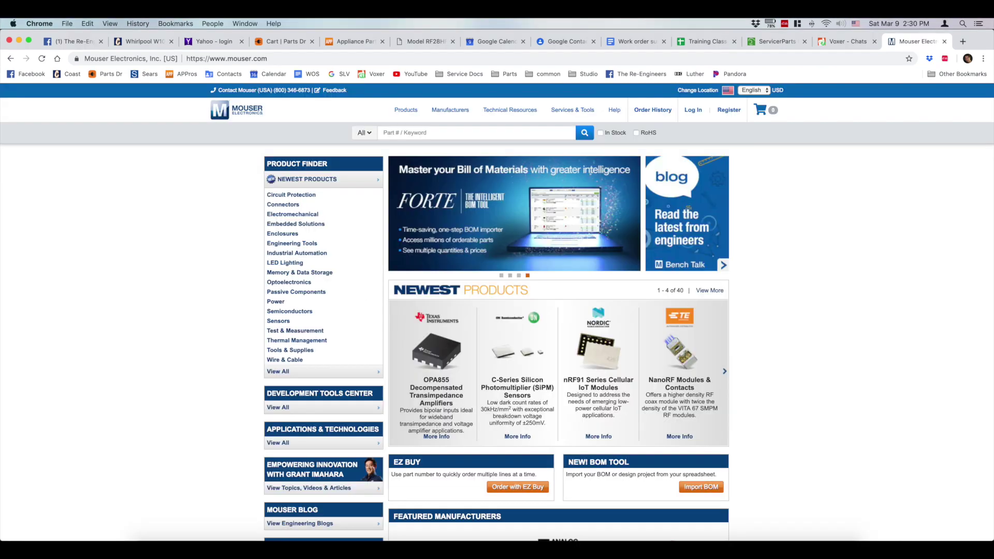